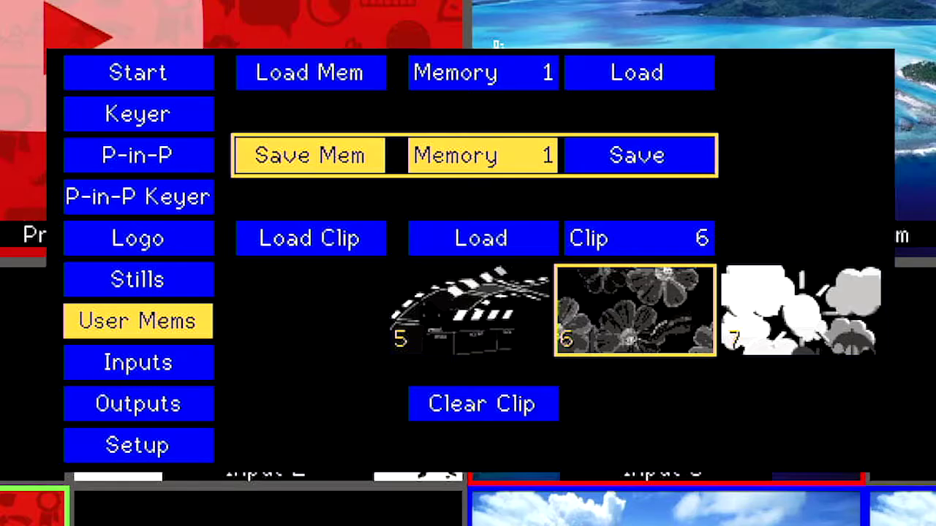
# Choose clip 8 for loading in User Mems and send the PNG sequence for import as clip 10
pyautogui.press('Down')
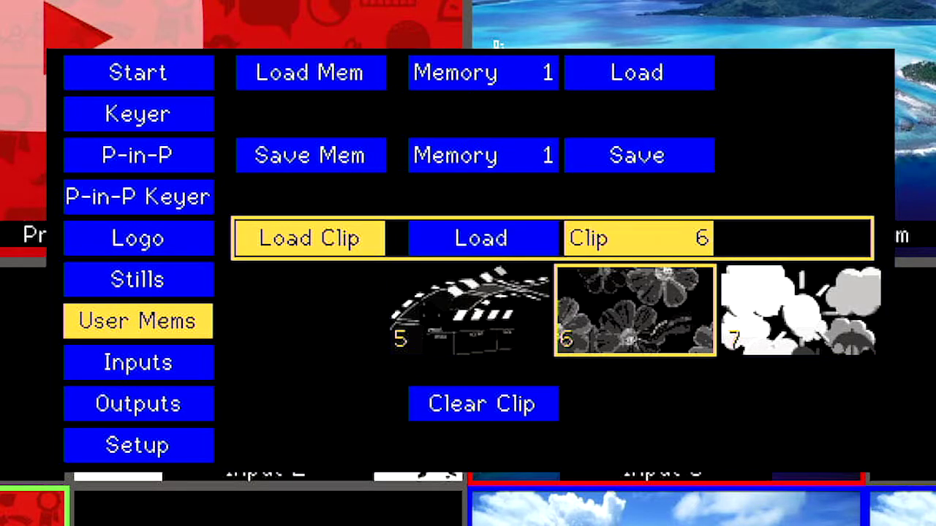
pyautogui.press('Right')
pyautogui.press('Right')
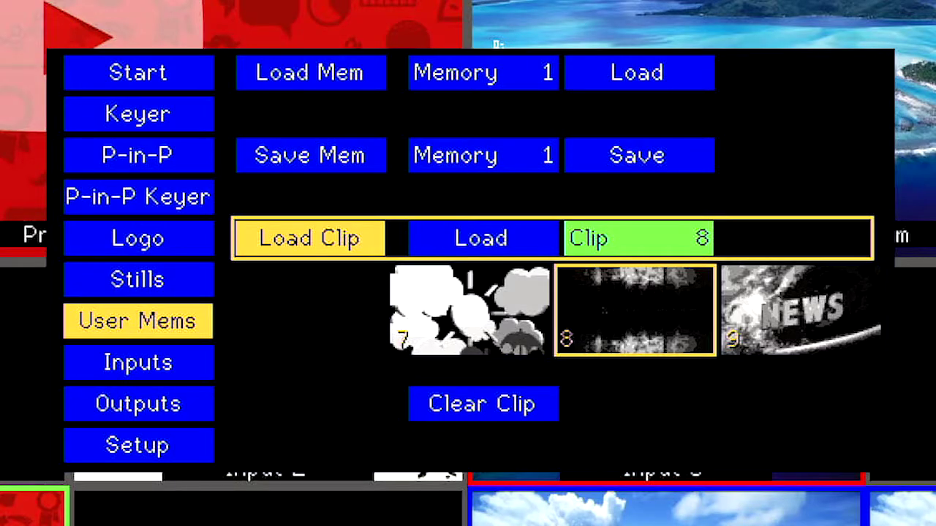
pyautogui.press('Return')
pyautogui.press('Left')
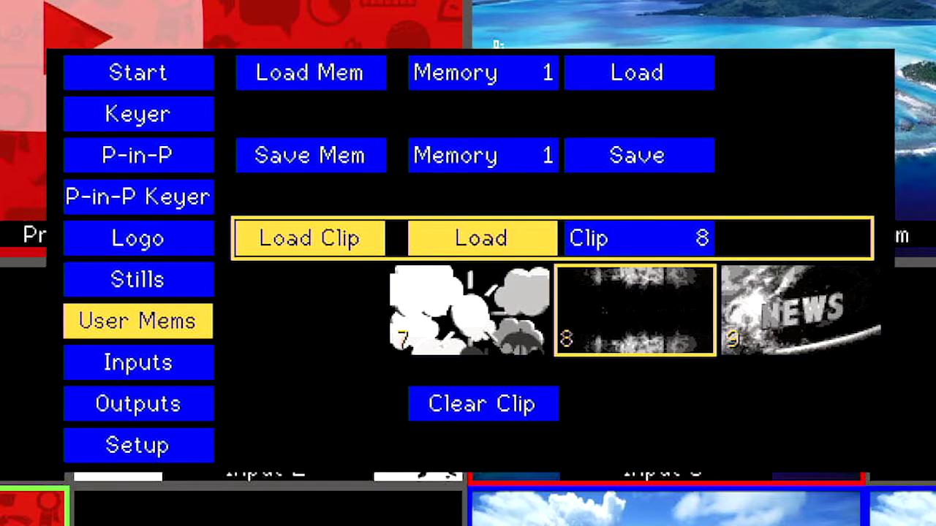
pyautogui.press('Return')
pyautogui.press('Return')
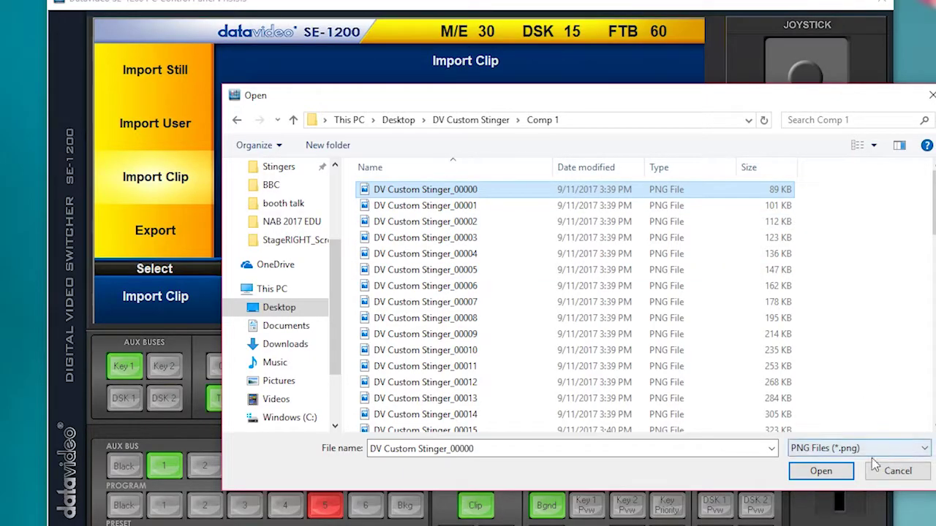
pyautogui.click(838, 473)
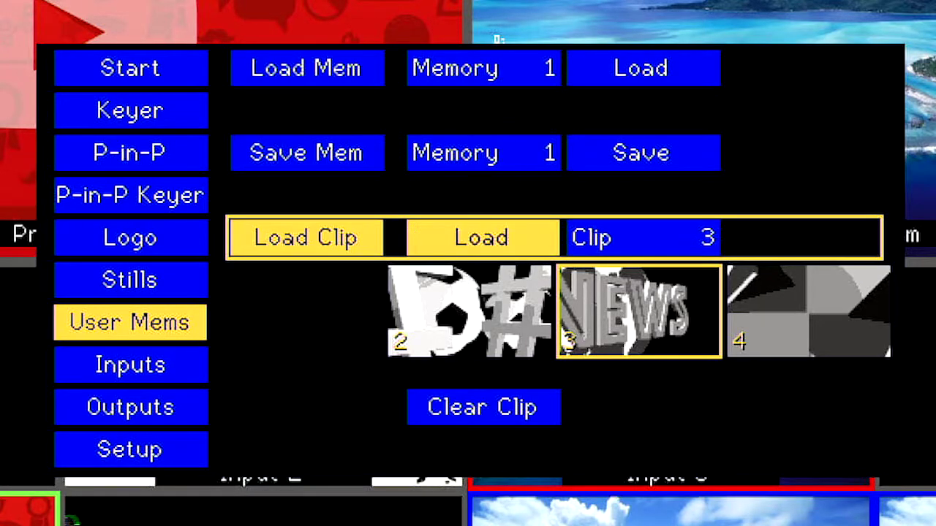
# On the Load Clip row, raise the clip number from 3 to 6, the flower animation
pyautogui.press('Return')
pyautogui.press('Right')
pyautogui.press('Right')
pyautogui.press('Right')
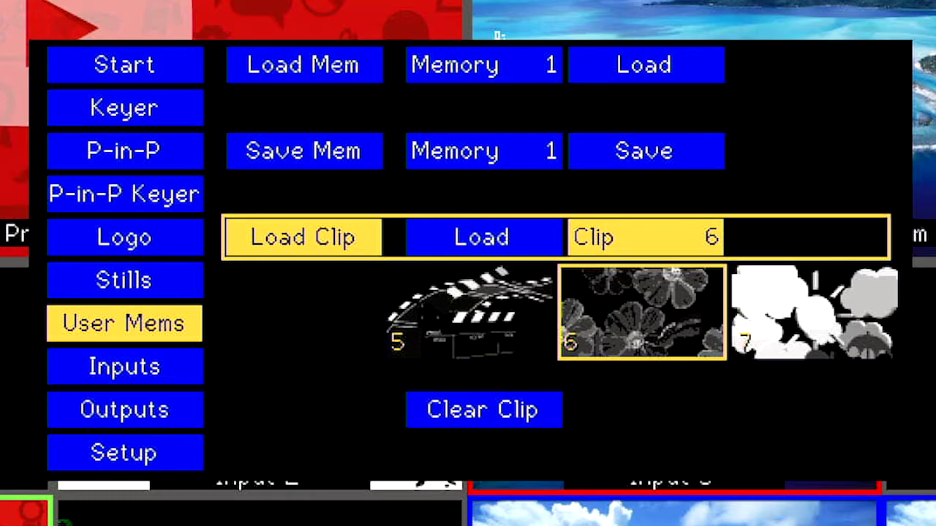
# Confirm Yes to load clip 6 in the Load Clip dialog, then exit to the multiview
pyautogui.click(484, 237)
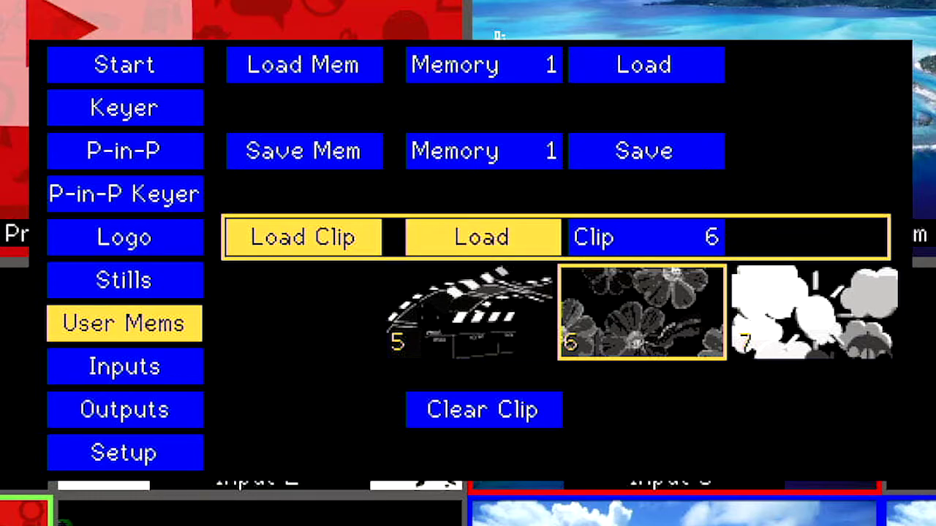
pyautogui.press('Return')
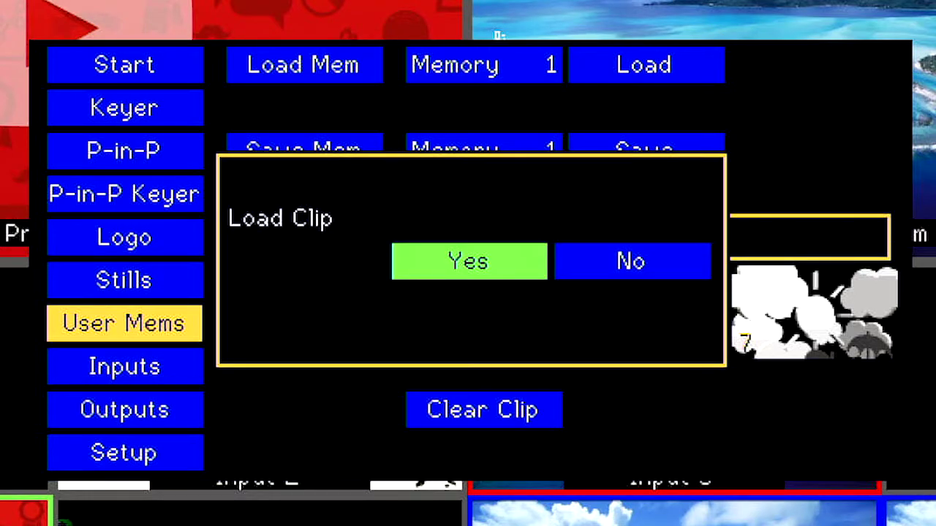
pyautogui.press('Return')
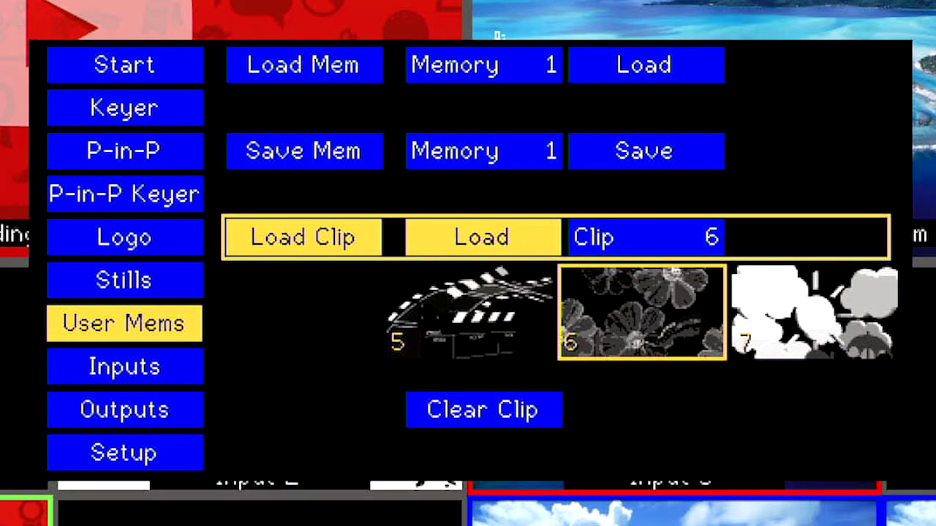
pyautogui.press('Escape')
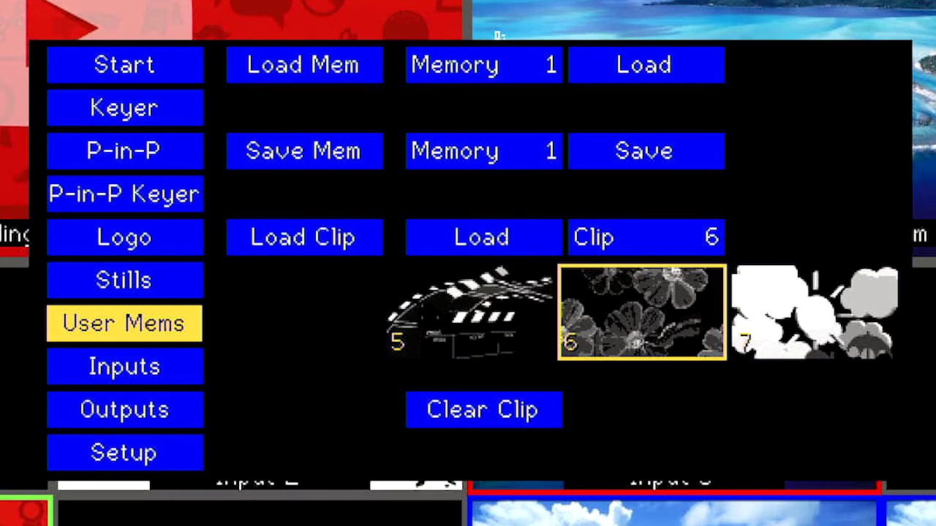
pyautogui.press('Escape')
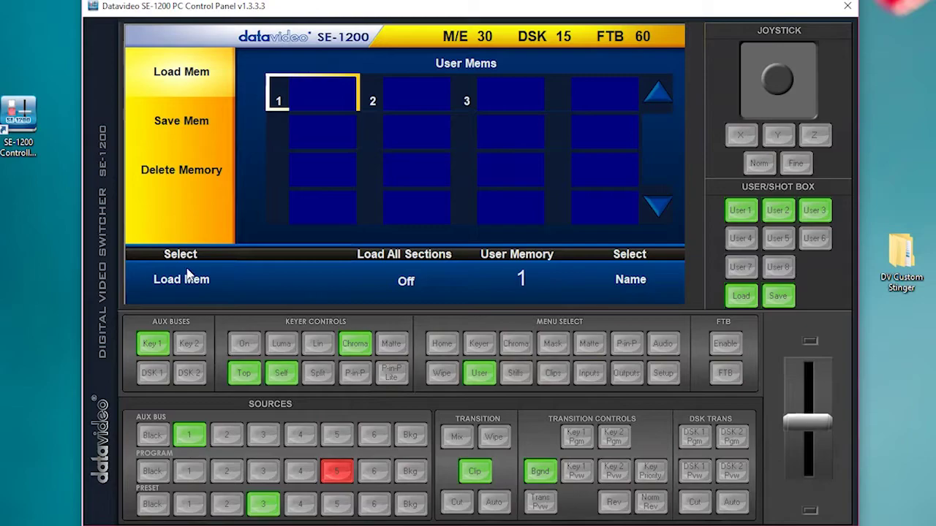
# Display the clip memory thumbnails from Clips under Menu Select
pyautogui.click(555, 374)
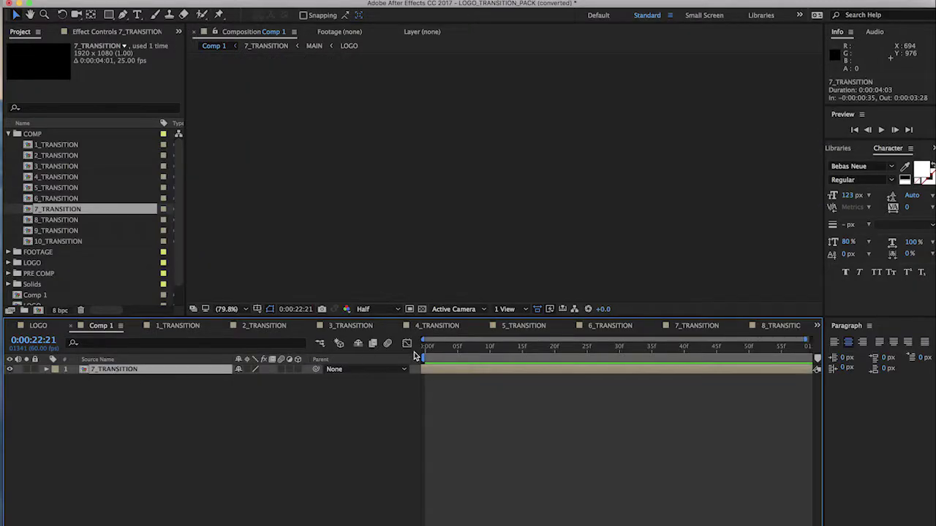
# Preview the logo animation and verify Comp 1 is 1920×1080, 60 fps, one second long
pyautogui.press('space')
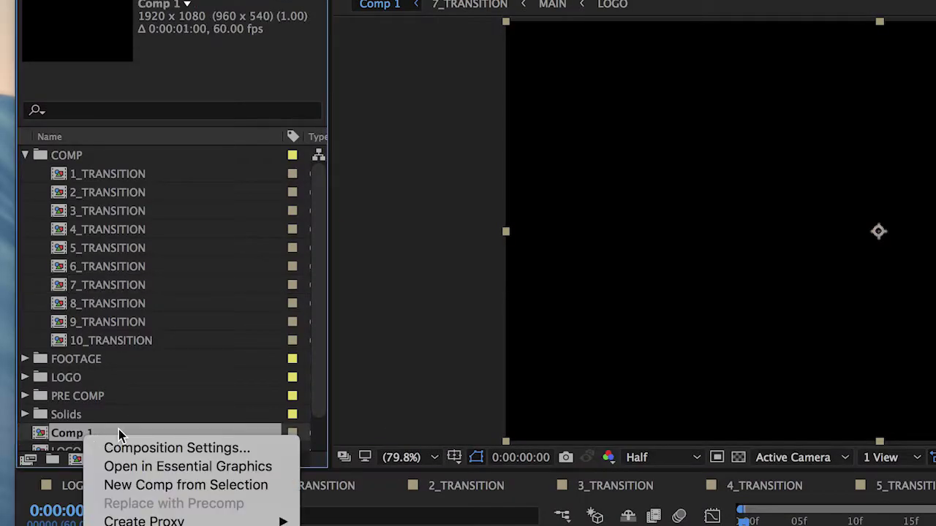
pyautogui.click(136, 450)
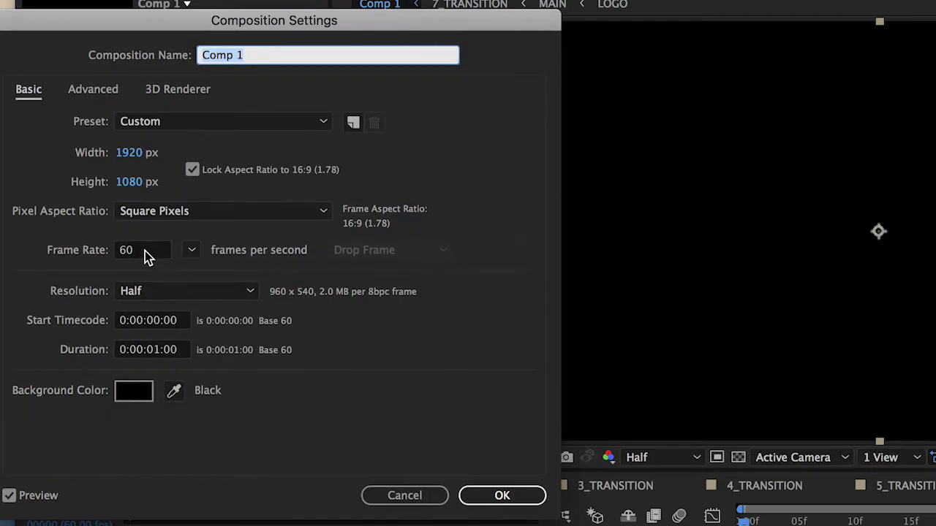
pyautogui.click(145, 252)
pyautogui.click(495, 496)
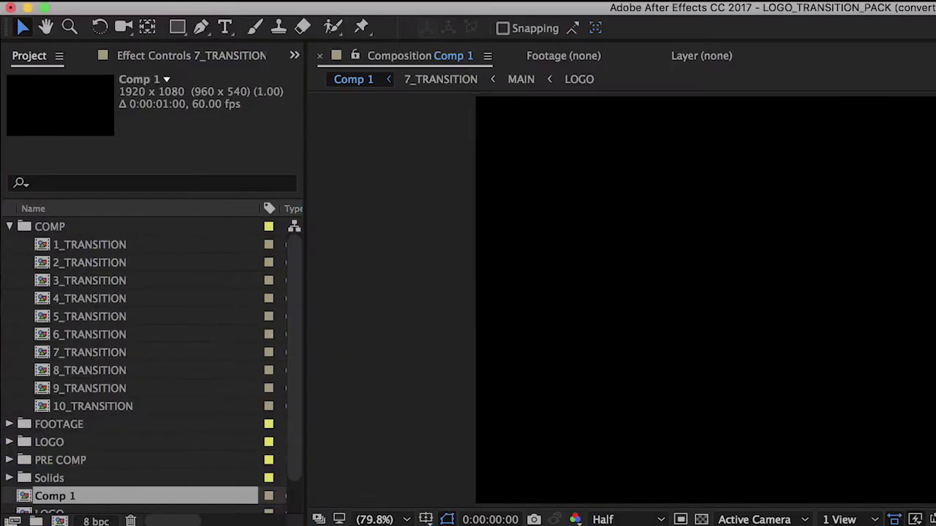
pyautogui.click(153, 1)
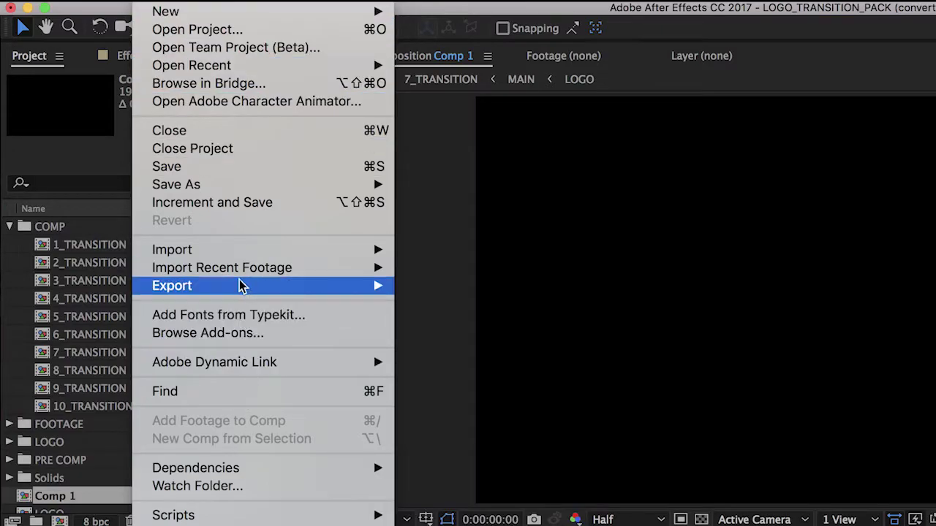
# Add Comp 1 to the Render Queue as a PNG Sequence with RGB + Alpha, without the project link
pyautogui.moveTo(241, 285)
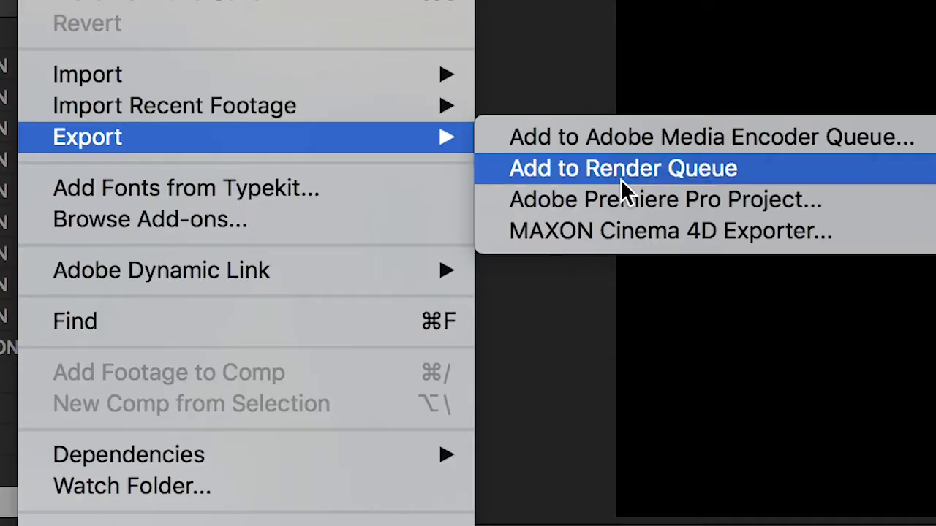
pyautogui.click(622, 181)
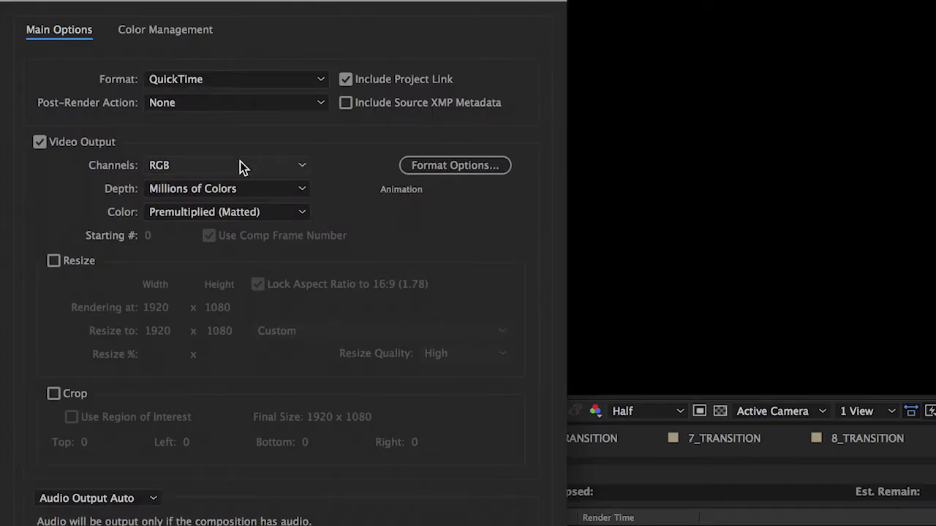
pyautogui.click(241, 165)
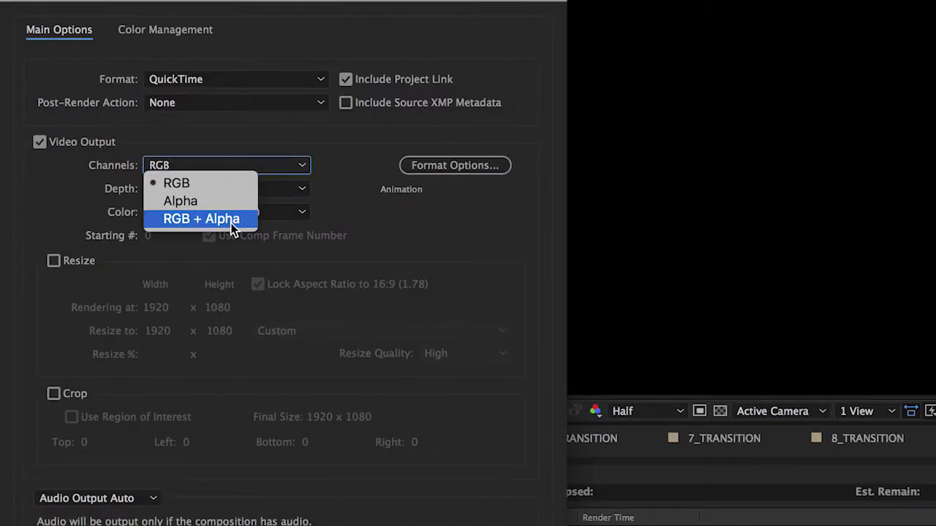
pyautogui.click(247, 223)
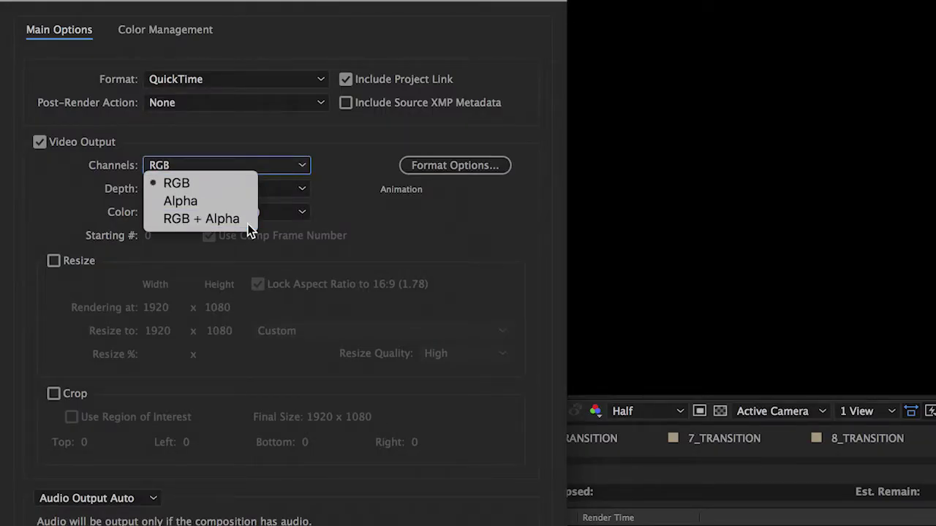
pyautogui.click(345, 79)
pyautogui.click(310, 85)
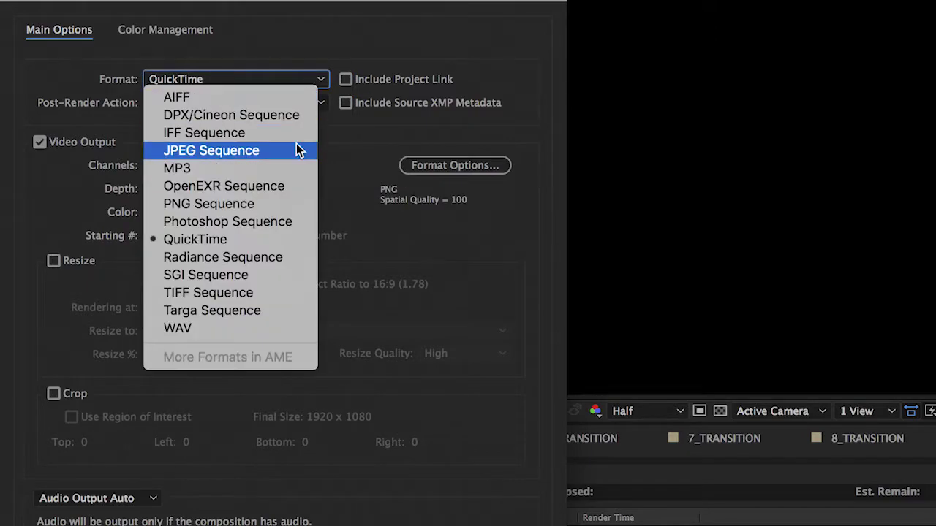
pyautogui.click(282, 213)
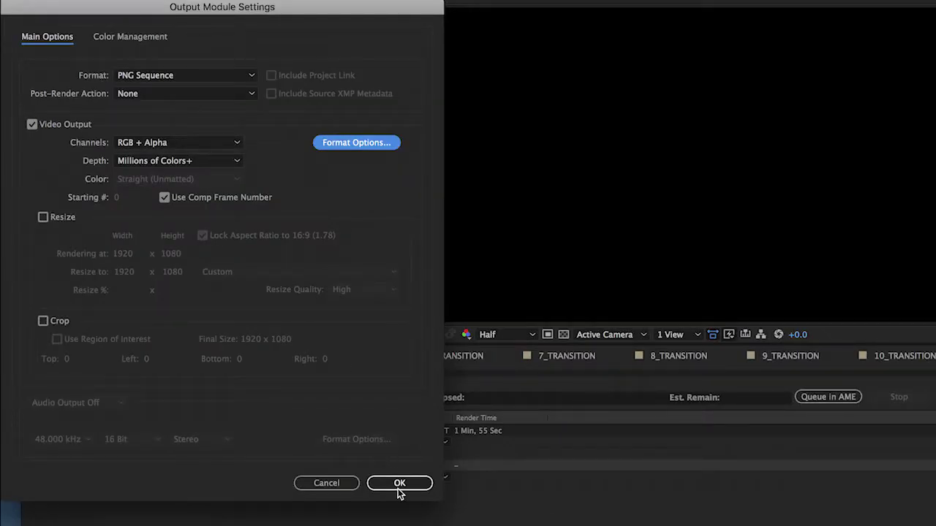
pyautogui.click(399, 485)
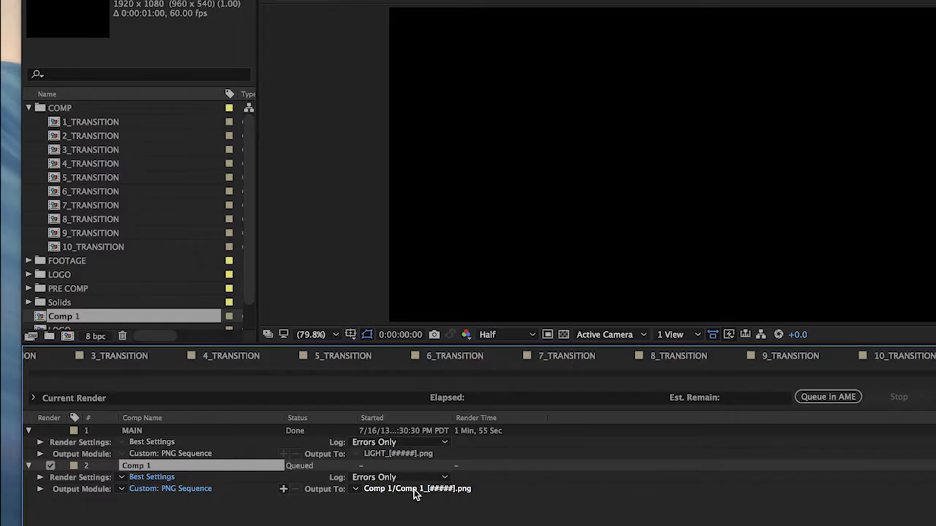
pyautogui.click(414, 487)
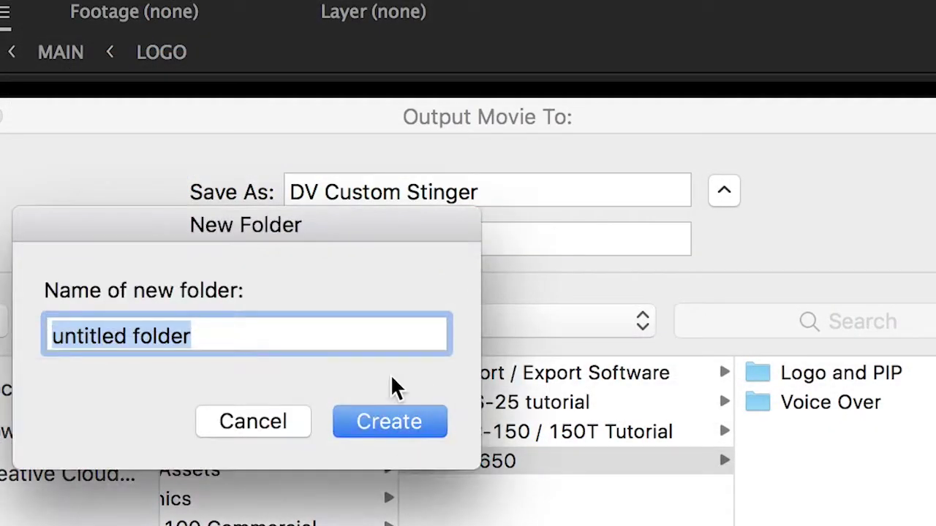
# Create a 'DV Custom Stinger' folder as the render destination and render Comp 1
pyautogui.write('DV Cust')
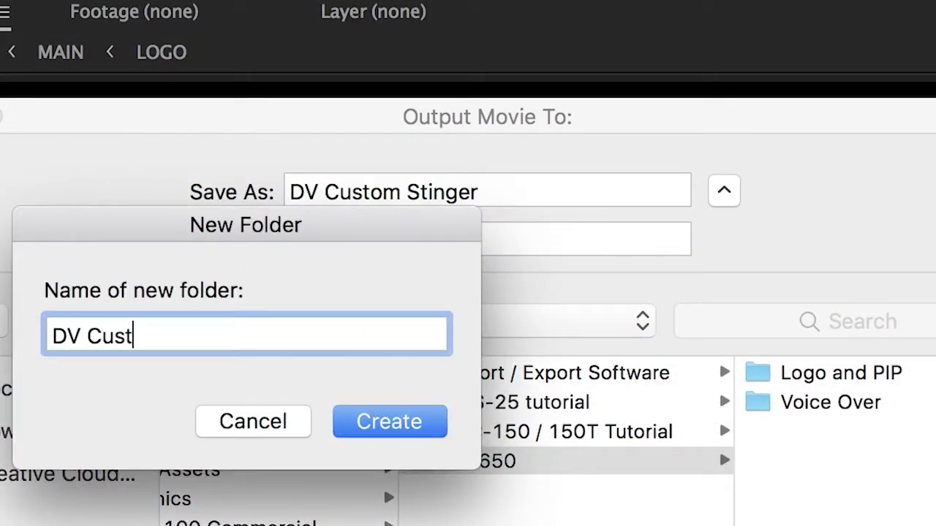
pyautogui.write('om Stinger')
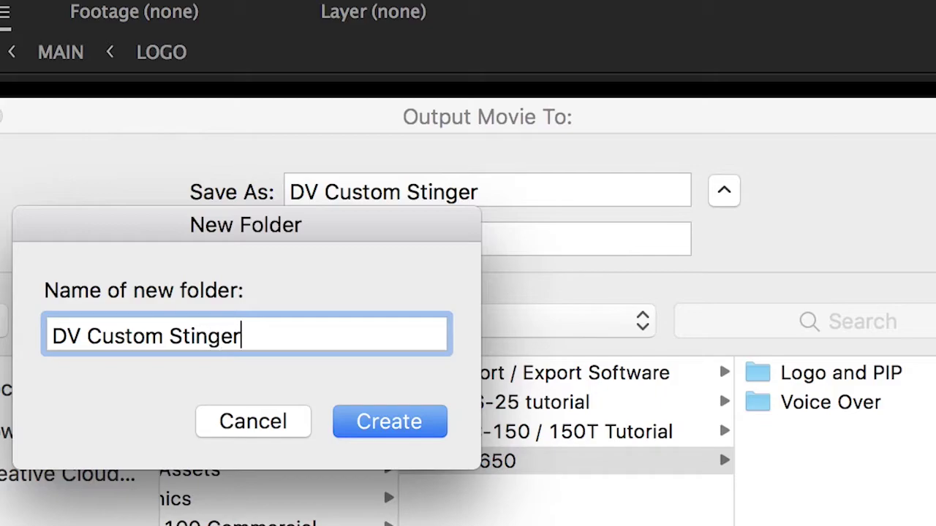
pyautogui.click(424, 424)
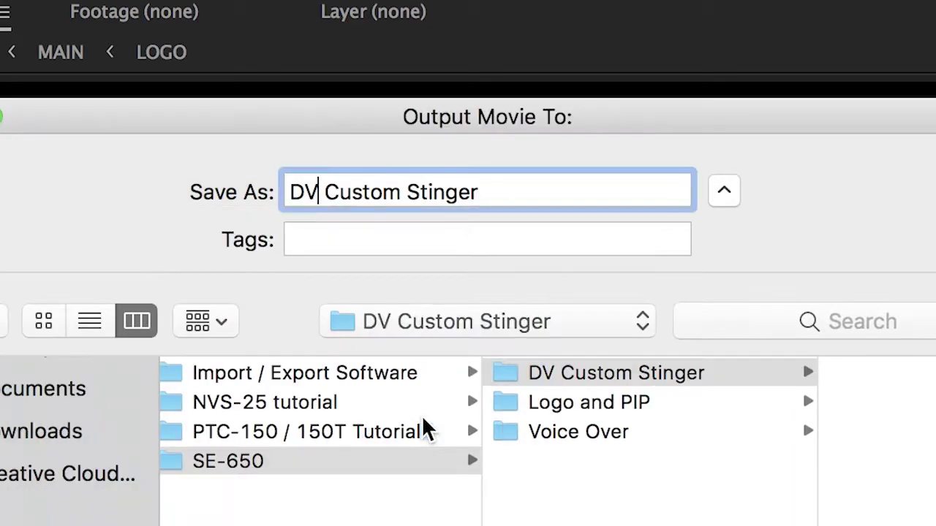
pyautogui.click(313, 360)
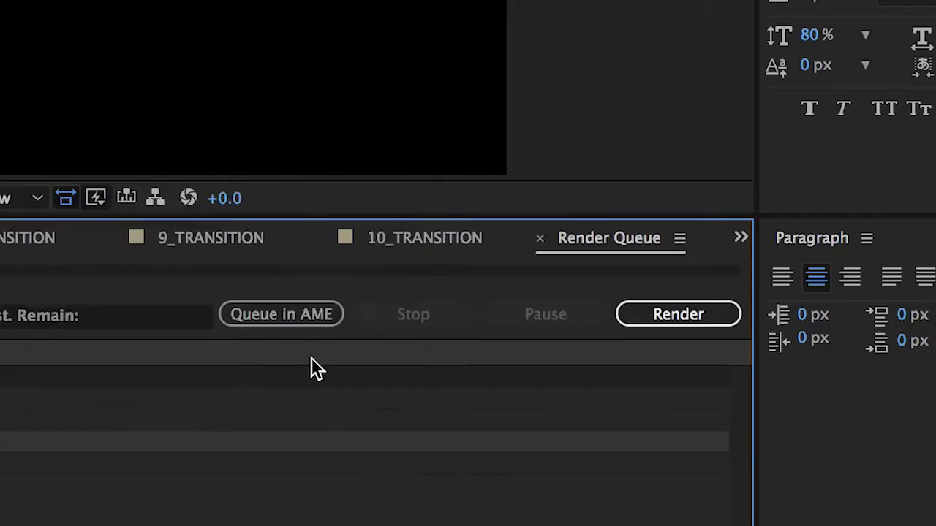
pyautogui.click(727, 318)
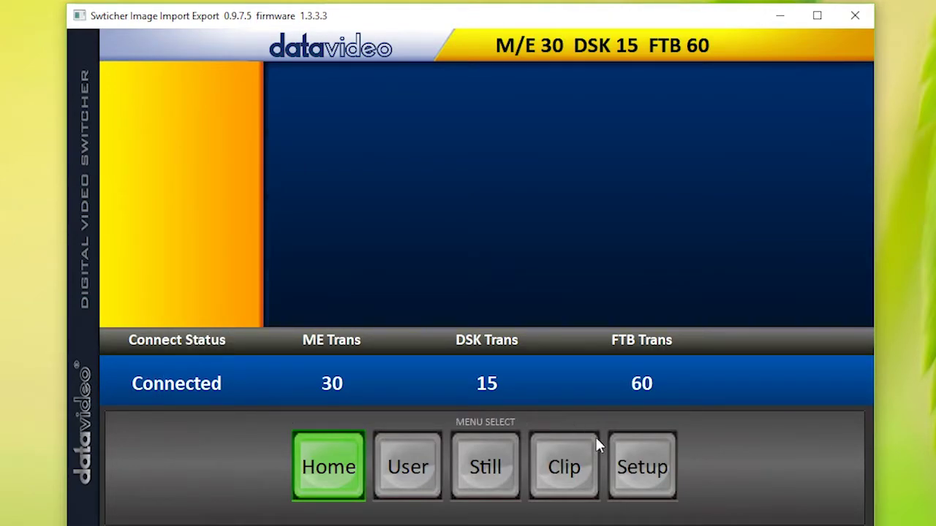
# In Setup > Import-Export, choose Import Clip targeting clip memory 10 and browse for files
pyautogui.click(637, 475)
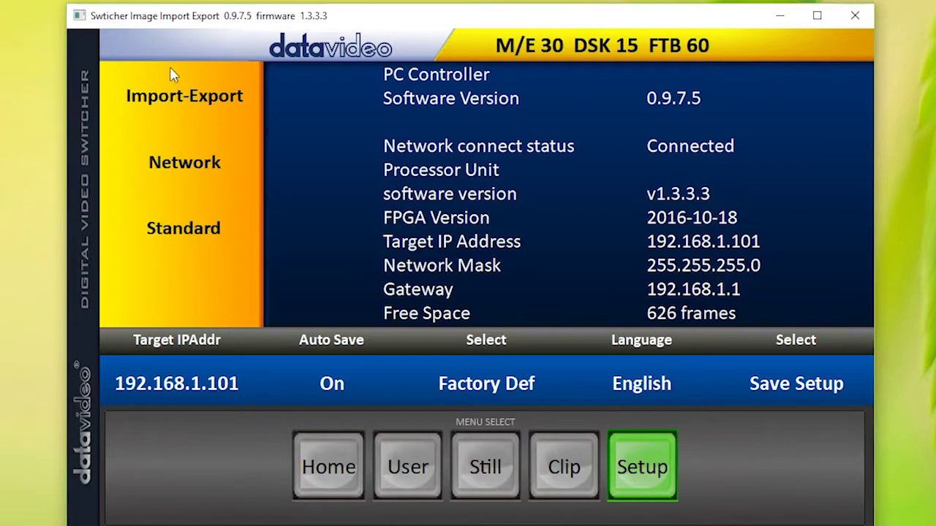
pyautogui.click(169, 96)
pyautogui.click(169, 96)
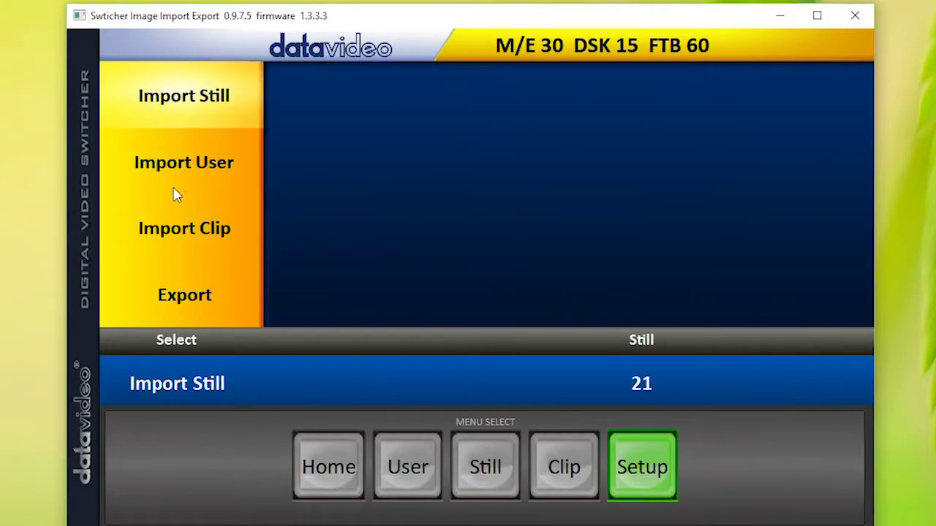
pyautogui.click(174, 230)
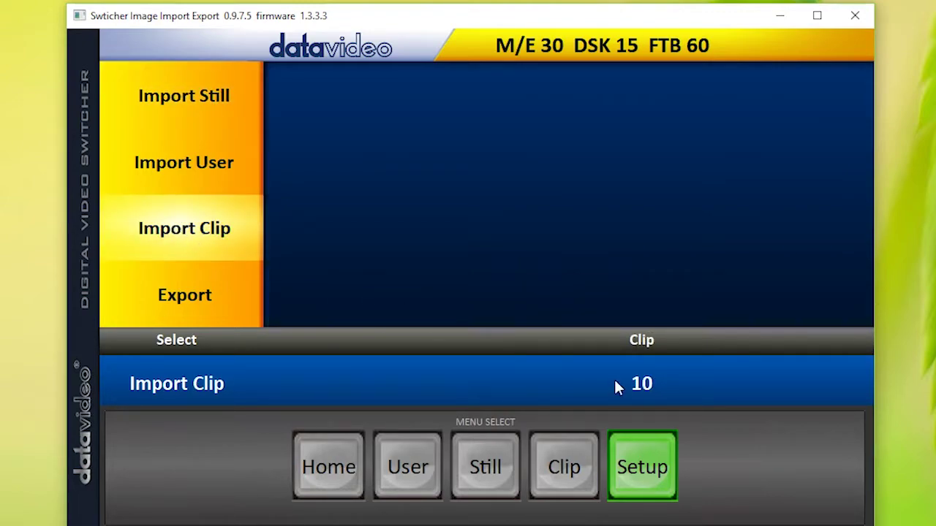
pyautogui.click(642, 385)
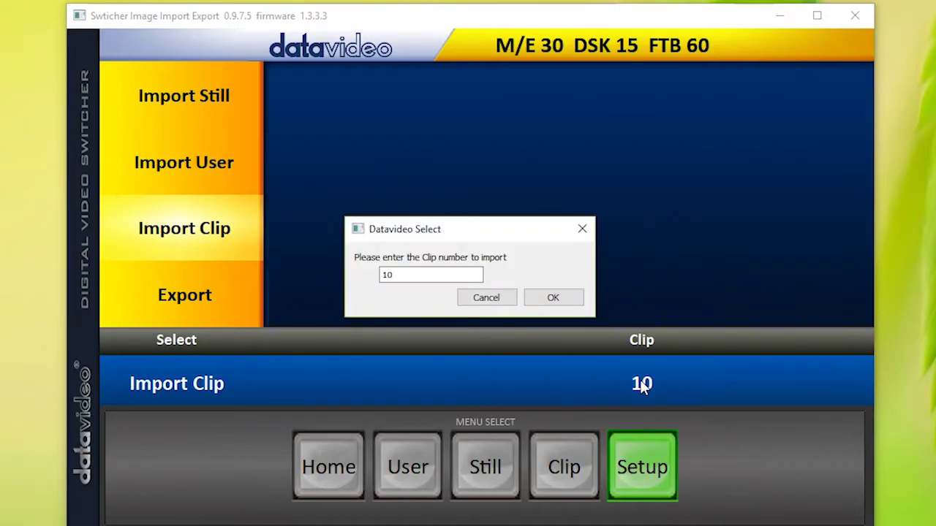
pyautogui.click(562, 300)
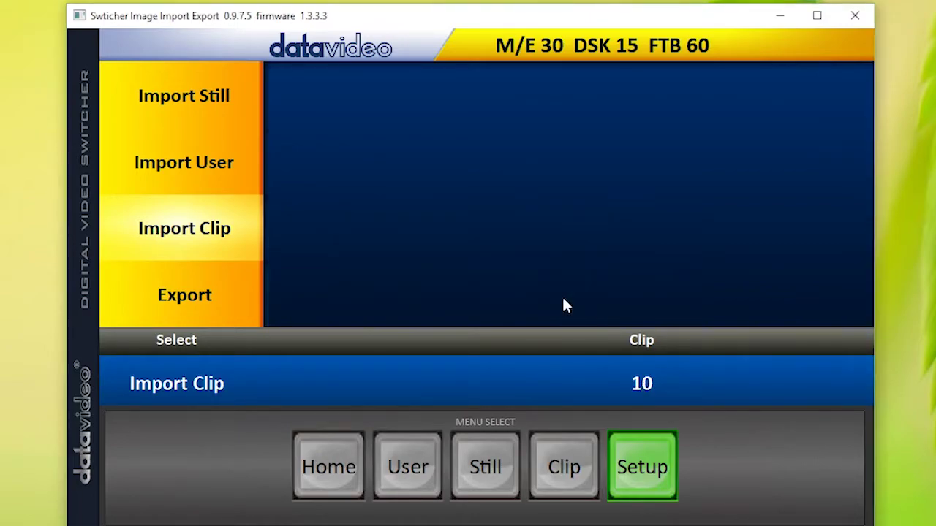
pyautogui.click(187, 380)
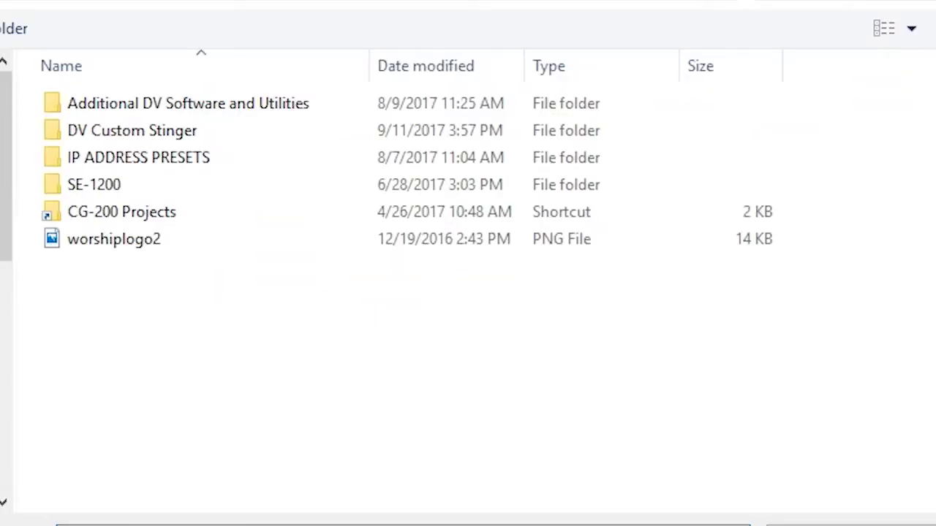
# Import DV Custom Stinger_00000 from DV Custom Stinger > Comp 1, transferring all 30 frames
pyautogui.doubleClick(113, 146)
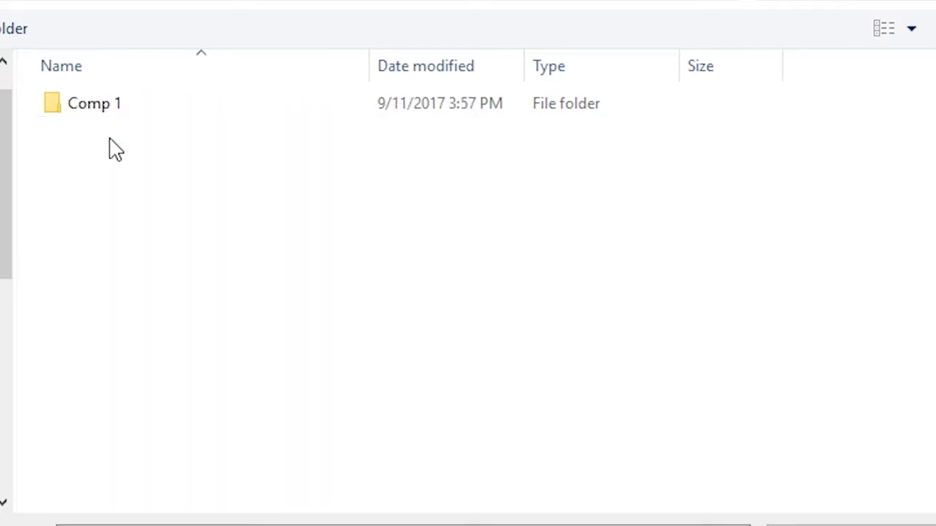
pyautogui.click(102, 116)
pyautogui.doubleClick(105, 115)
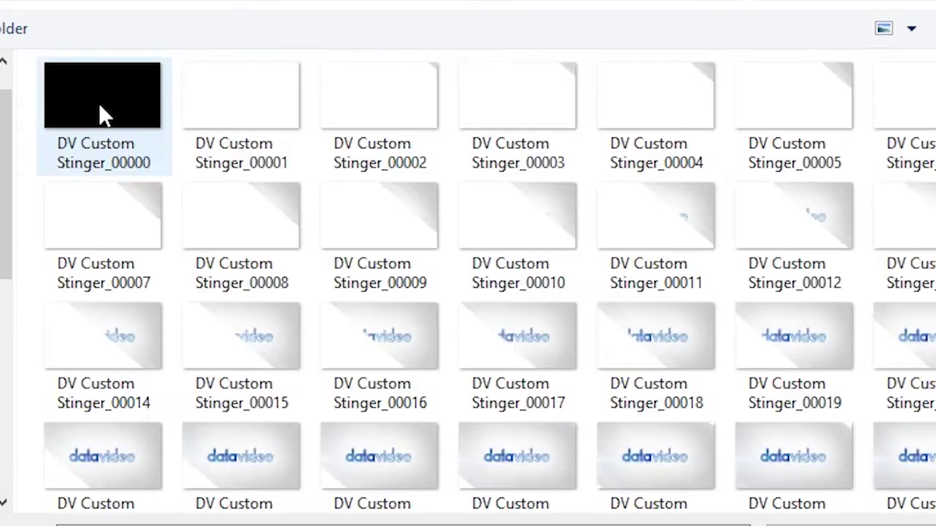
pyautogui.click(100, 108)
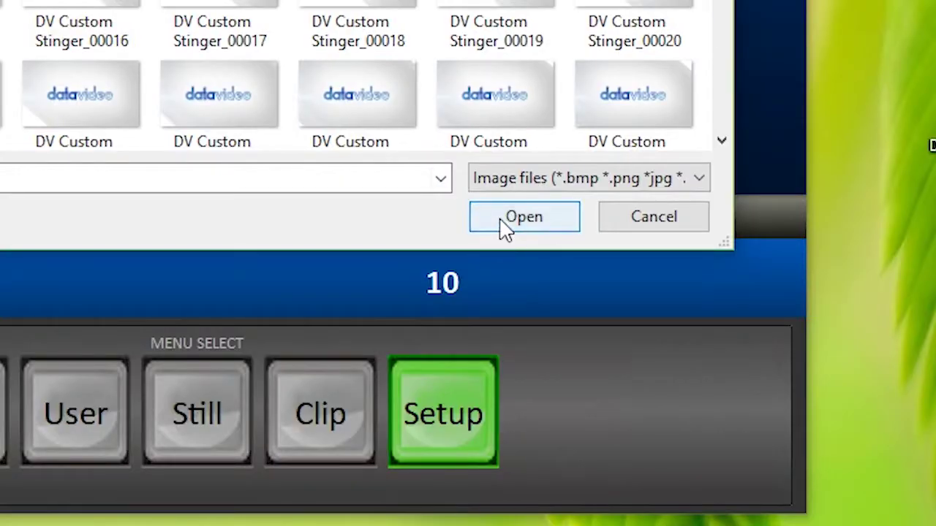
pyautogui.click(501, 229)
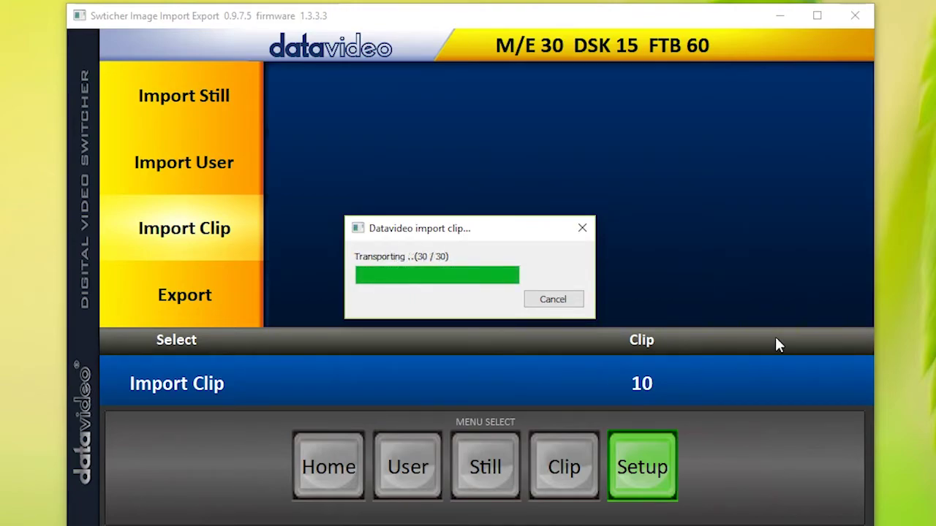
pyautogui.click(565, 483)
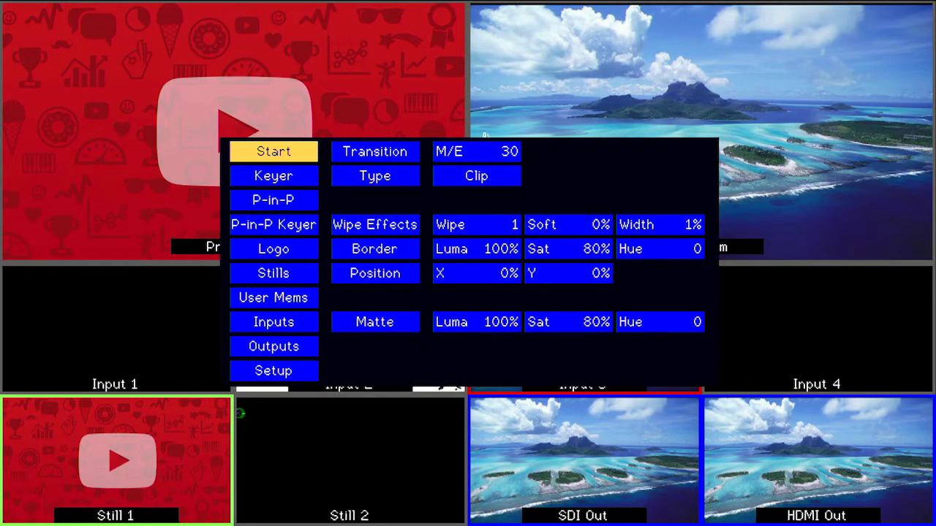
# Set Load Clip to clip 10 in User Mems, load it into Still 2, and close the menu
pyautogui.press('Down')
pyautogui.press('Down')
pyautogui.press('Down')
pyautogui.press('Down')
pyautogui.press('Down')
pyautogui.press('Down')
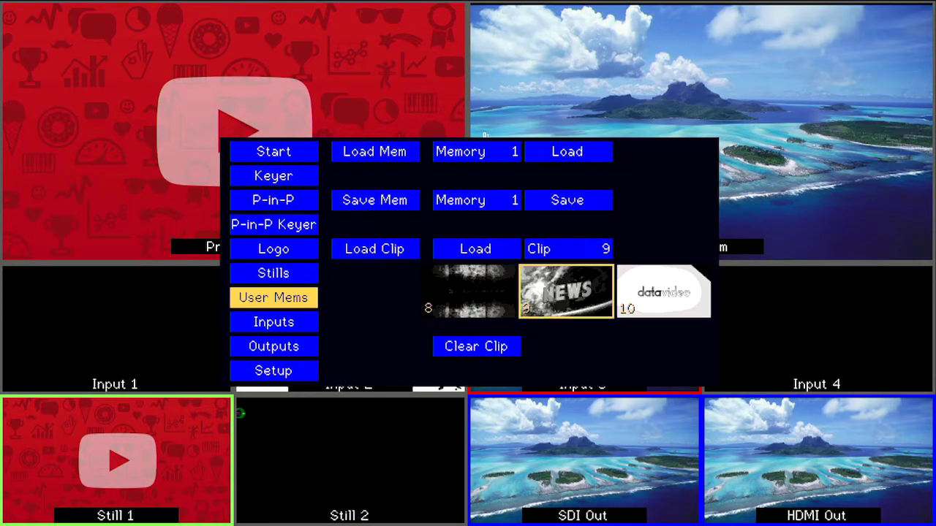
pyautogui.press('Right')
pyautogui.press('Down')
pyautogui.press('Down')
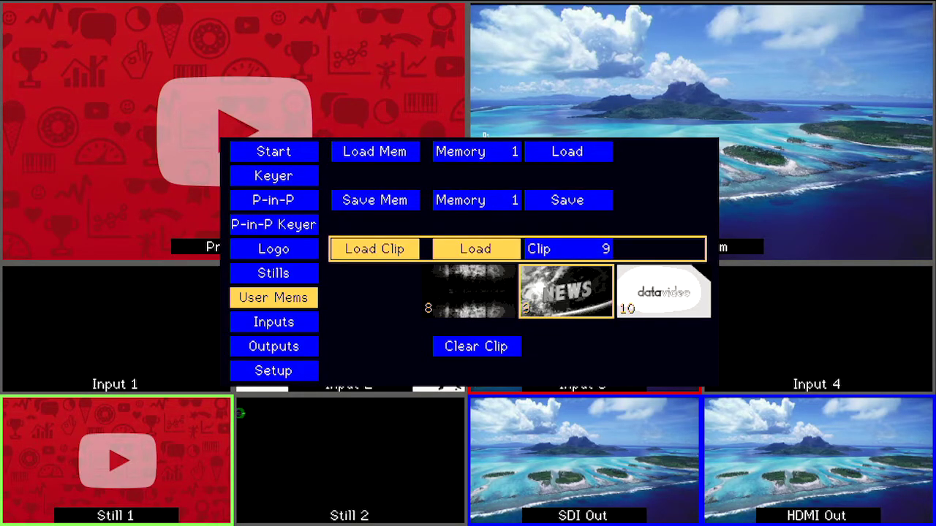
pyautogui.press('Return')
pyautogui.press('Return')
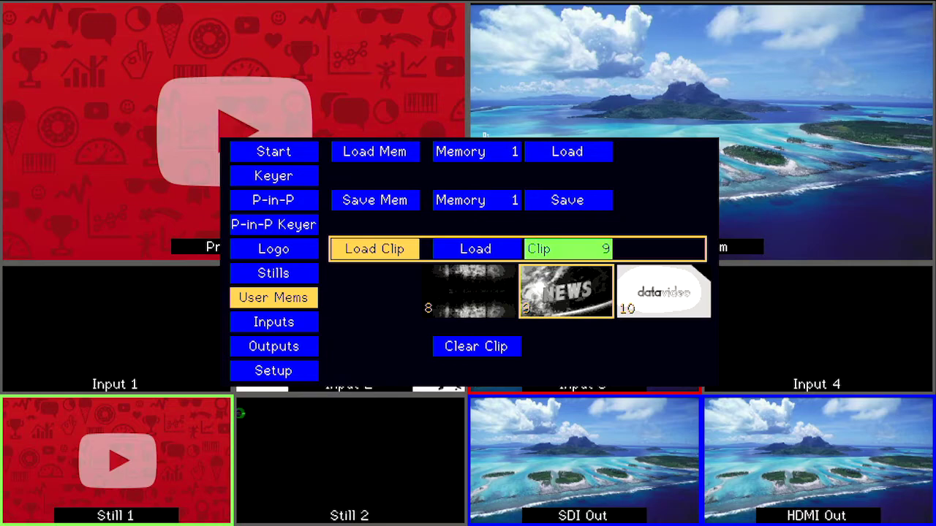
pyautogui.press('Left')
pyautogui.press('Right')
pyautogui.press('Right')
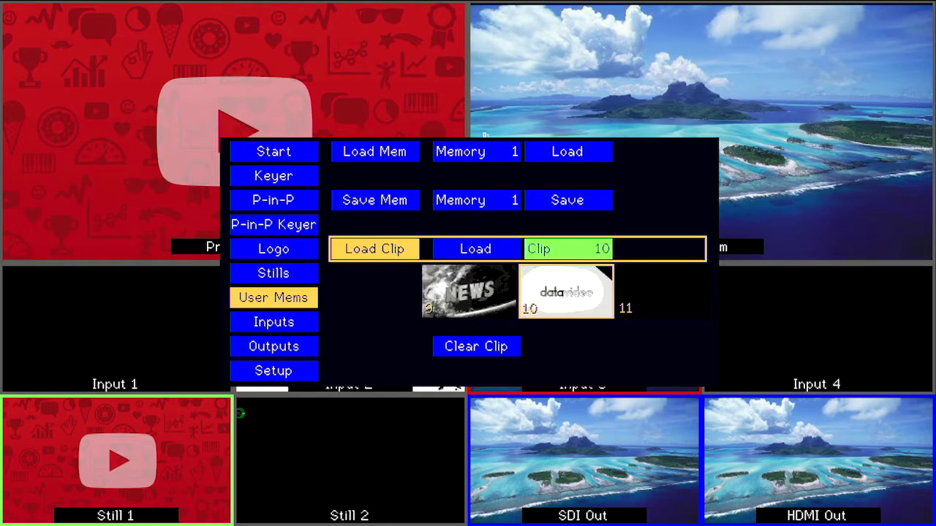
pyautogui.press('Return')
pyautogui.press('Left')
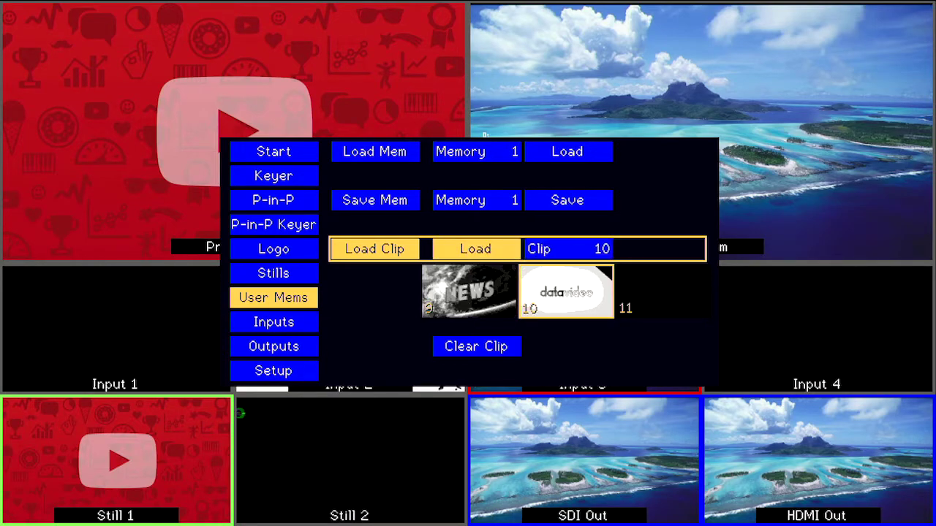
pyautogui.press('Return')
pyautogui.press('Return')
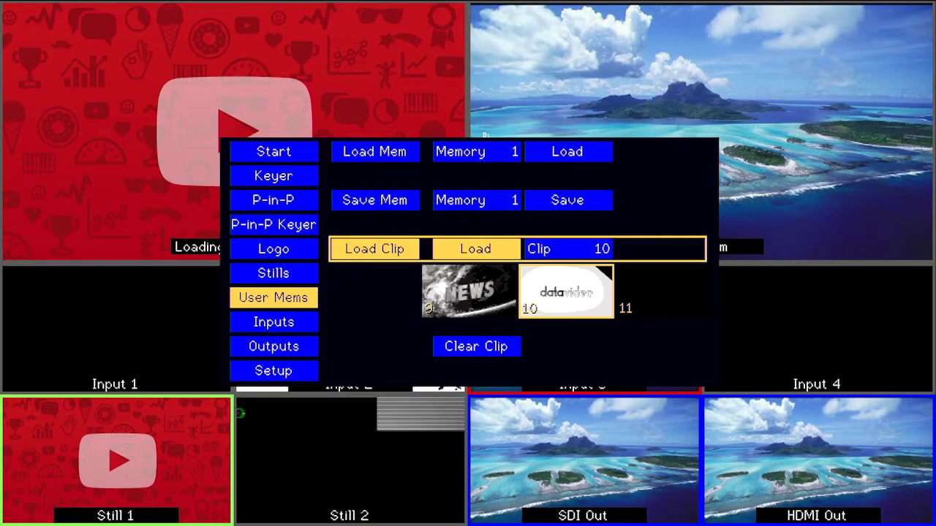
pyautogui.press('Escape')
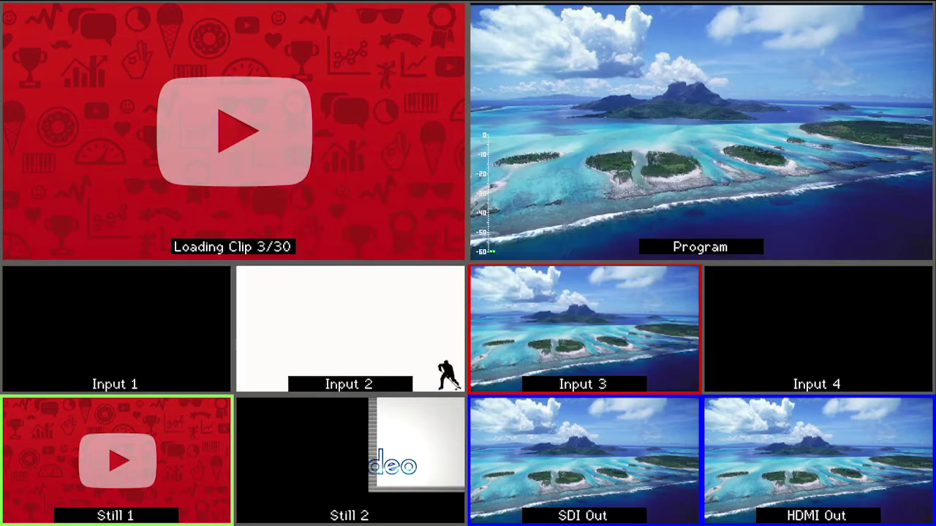